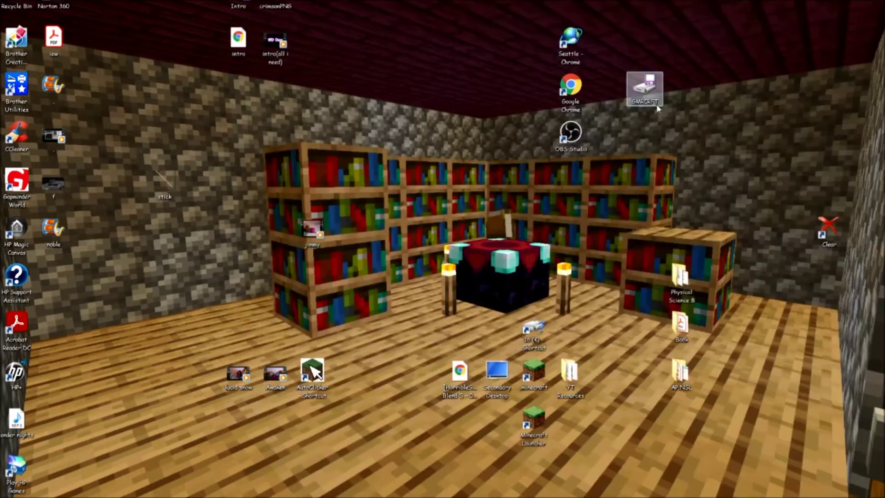
{"action": "double_click", "coordinate": [534, 372]}
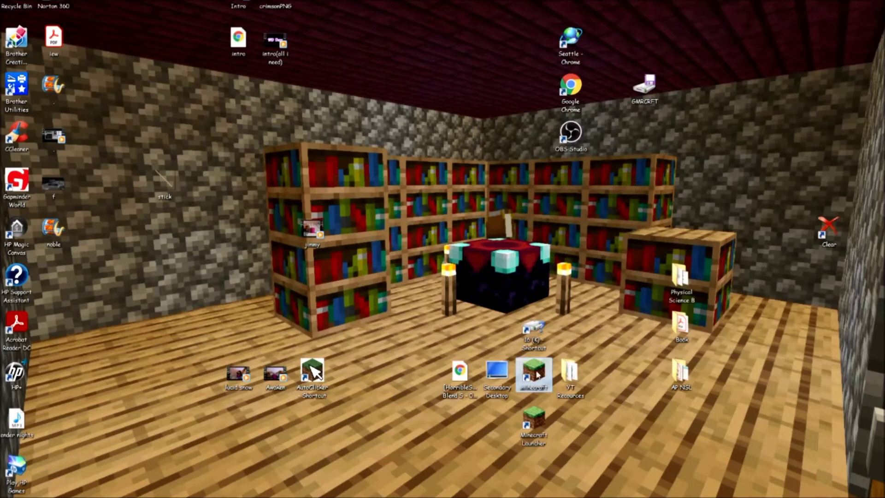
{"action": "left_click", "coordinate": [881, 6]}
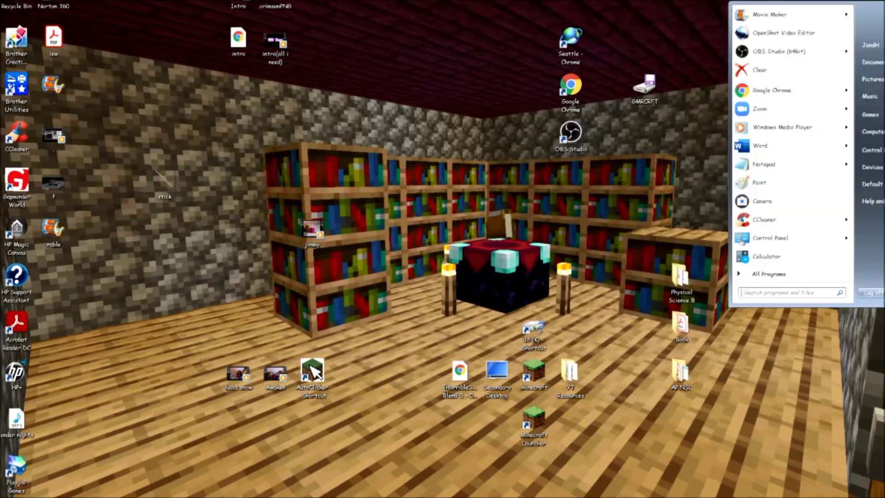
{"action": "left_click", "coordinate": [617, 220]}
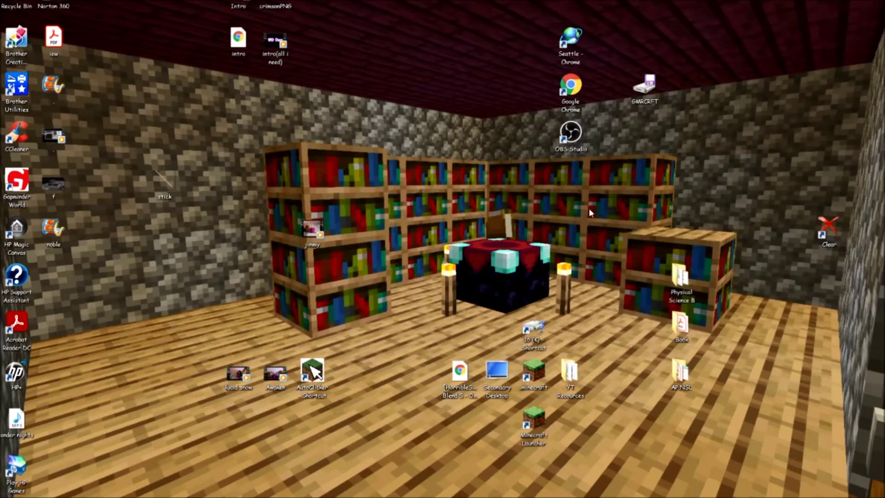
{"action": "key", "text": "super+r"}
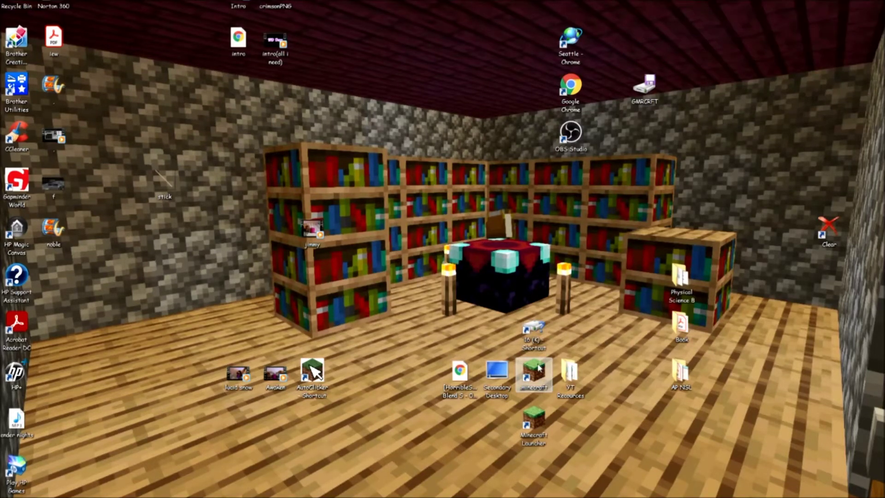
Step: Open the minecraft folder from its desktop shortcut and go to its launcher files
{"action": "double_click", "coordinate": [535, 371]}
{"action": "left_click", "coordinate": [541, 361]}
{"action": "left_click", "coordinate": [411, 299]}
{"action": "left_click", "coordinate": [394, 278]}
{"action": "left_click", "coordinate": [378, 268]}
{"action": "left_click", "coordinate": [388, 289]}
{"action": "left_click", "coordinate": [386, 270]}
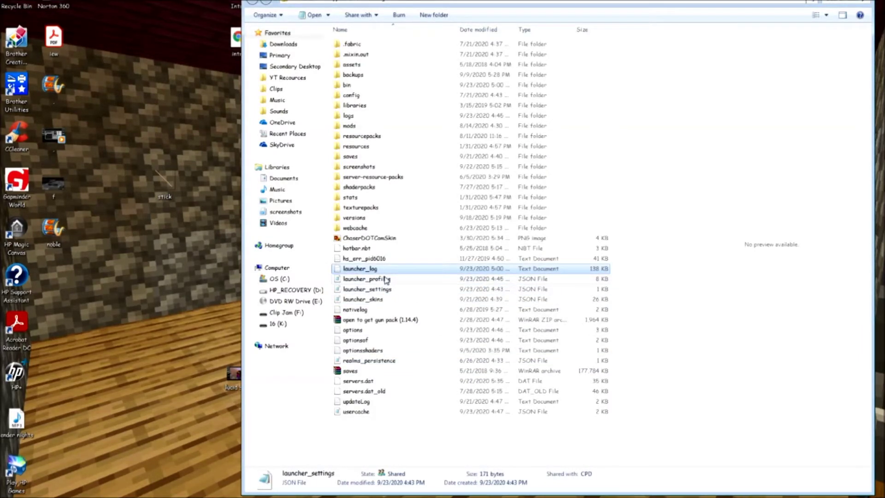
Step: Open the launcher_profiles JSON file with Notepad
{"action": "left_click", "coordinate": [391, 278]}
{"action": "right_click", "coordinate": [506, 281]}
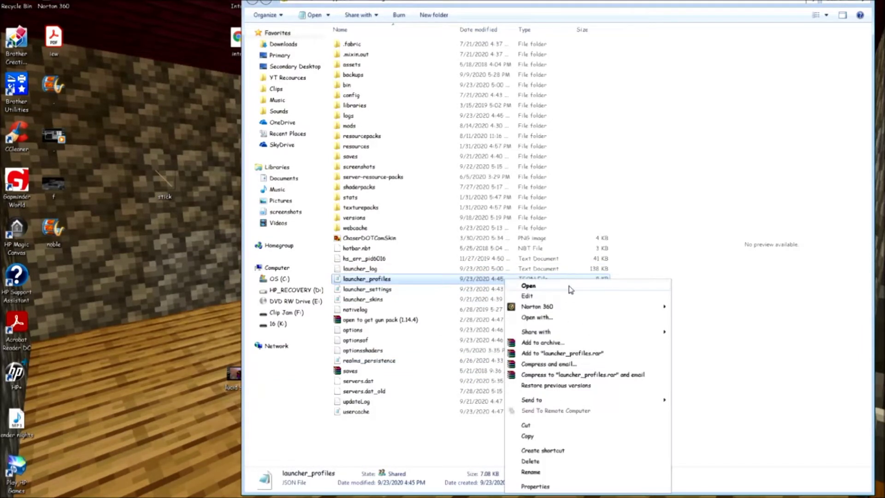
{"action": "left_click", "coordinate": [567, 320]}
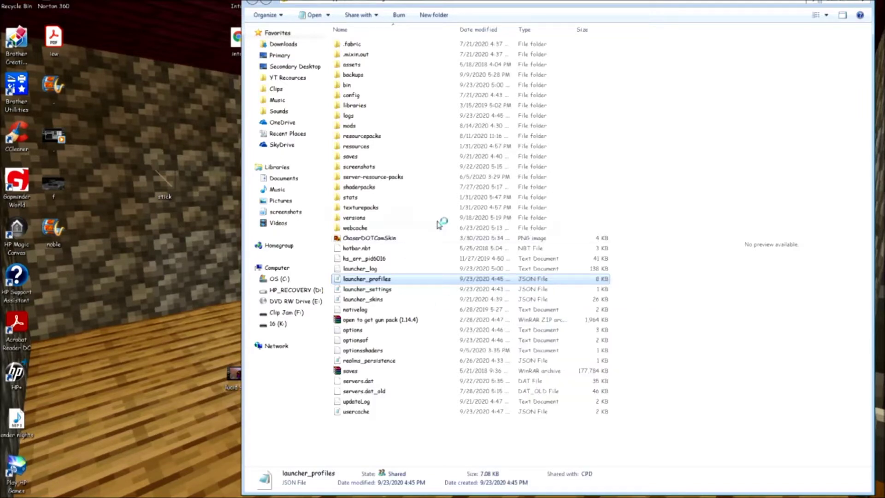
{"action": "double_click", "coordinate": [381, 193]}
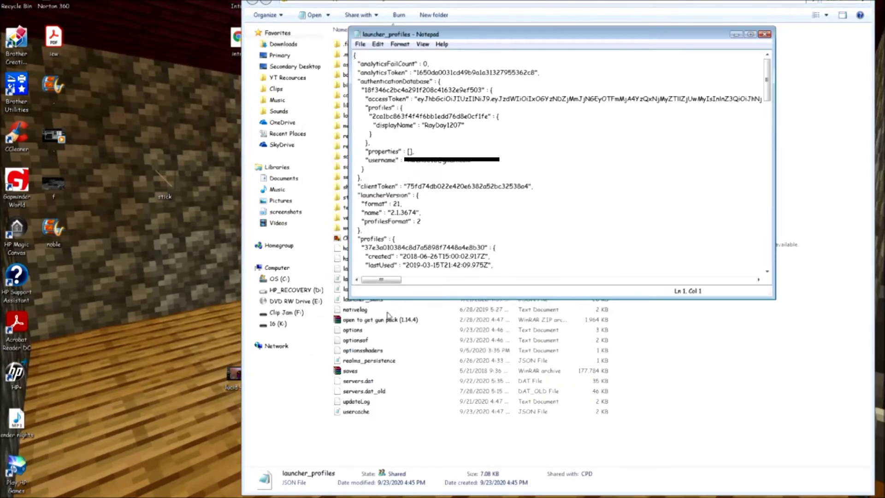
Step: Set the displayName value in launcher_profiles to RayDayCam and close the file
{"action": "left_click_drag", "start_coordinate": [387, 127], "coordinate": [485, 125]}
{"action": "left_click", "coordinate": [426, 126]}
{"action": "left_click_drag", "start_coordinate": [429, 125], "coordinate": [448, 132]}
{"action": "left_click", "coordinate": [765, 34]}
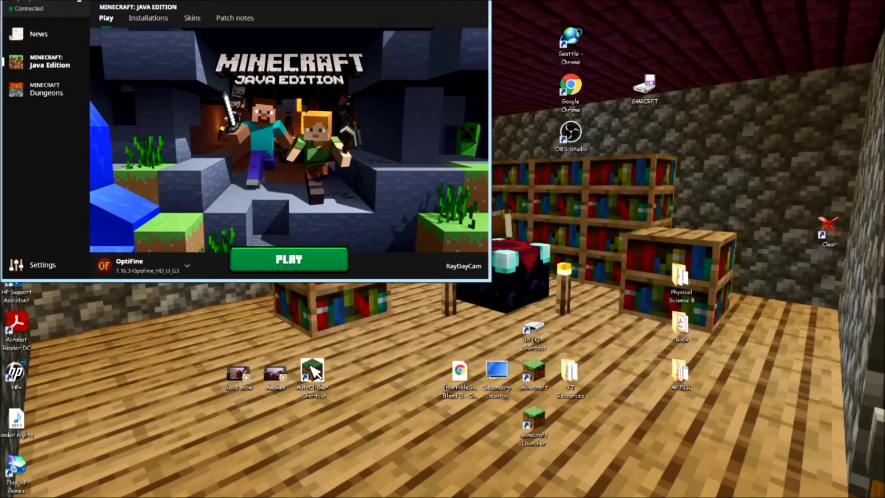
Step: Launch the OptiFine 1.16.3 installation under the RayDayCam name and reposition its game window
{"action": "left_click", "coordinate": [247, 262]}
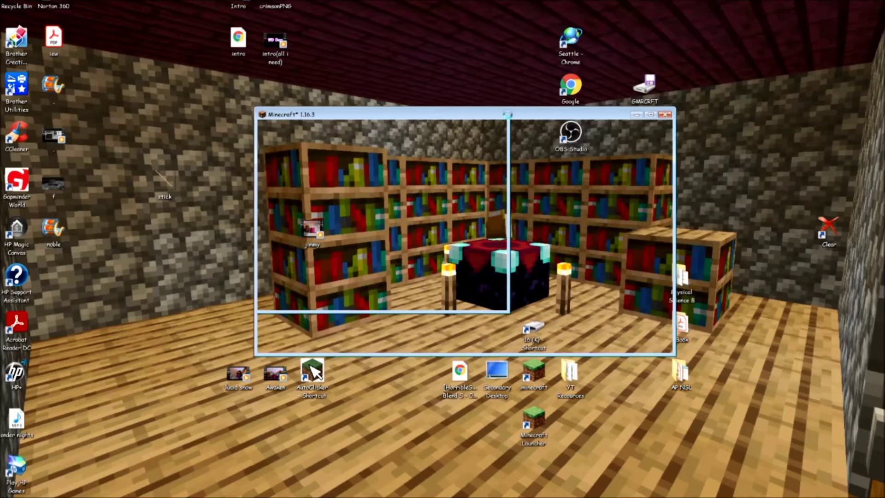
{"action": "left_click_drag", "start_coordinate": [551, 121], "coordinate": [522, 94]}
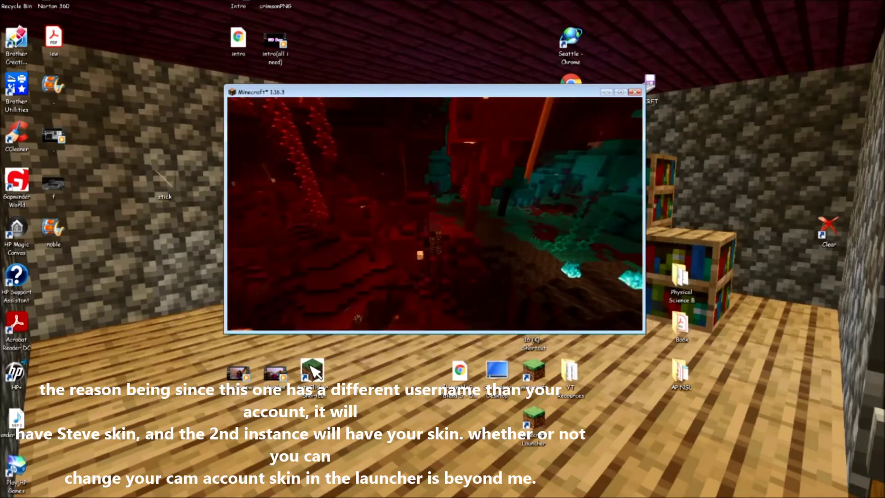
Step: Mute Minecraft 1.16.3 in the Windows volume mixer, close the mixer and minimize the game window
{"action": "left_click", "coordinate": [870, 497]}
{"action": "left_click", "coordinate": [870, 485]}
{"action": "left_click_drag", "start_coordinate": [740, 485], "coordinate": [794, 483]}
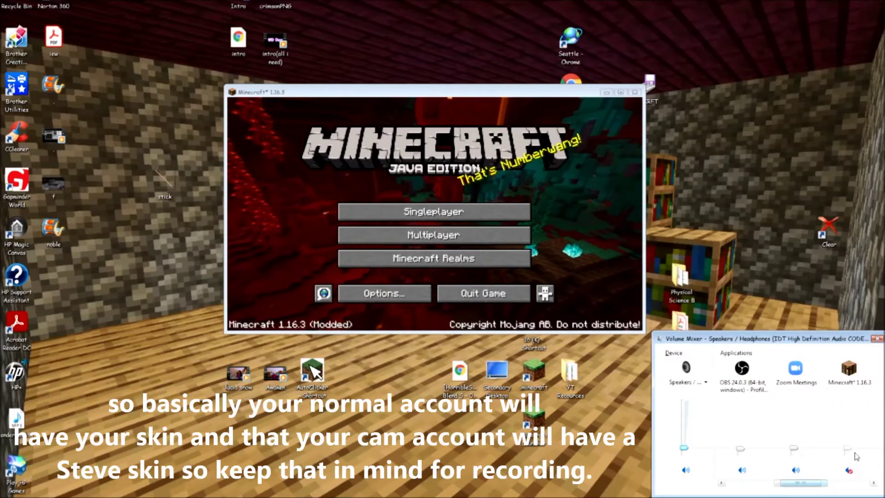
{"action": "left_click", "coordinate": [877, 338]}
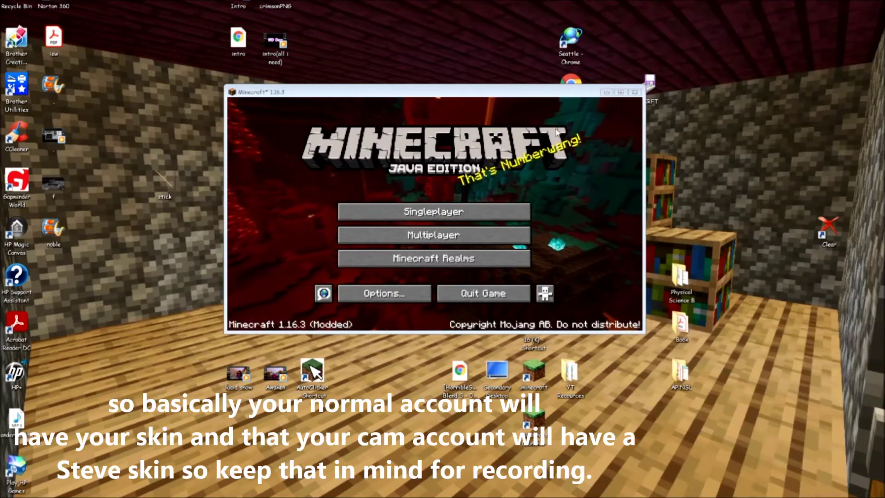
{"action": "left_click", "coordinate": [607, 92]}
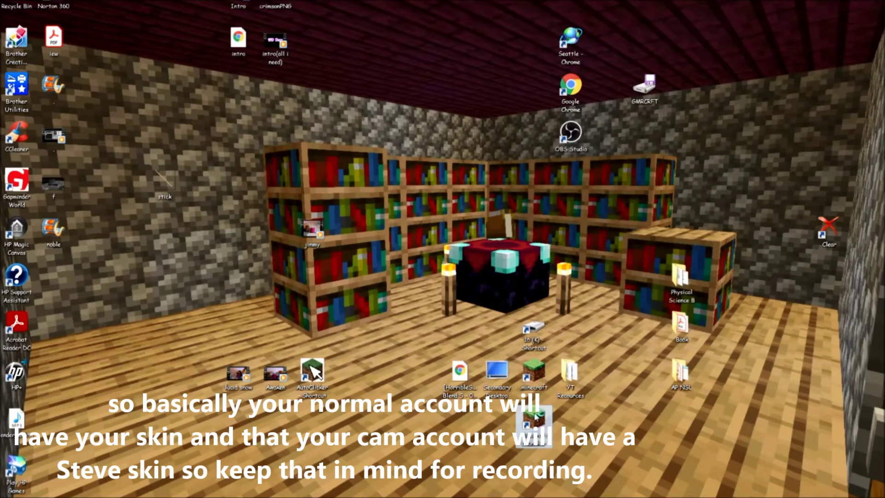
Step: Reopen the Minecraft Launcher, log out and log back in under the original account name
{"action": "double_click", "coordinate": [535, 417]}
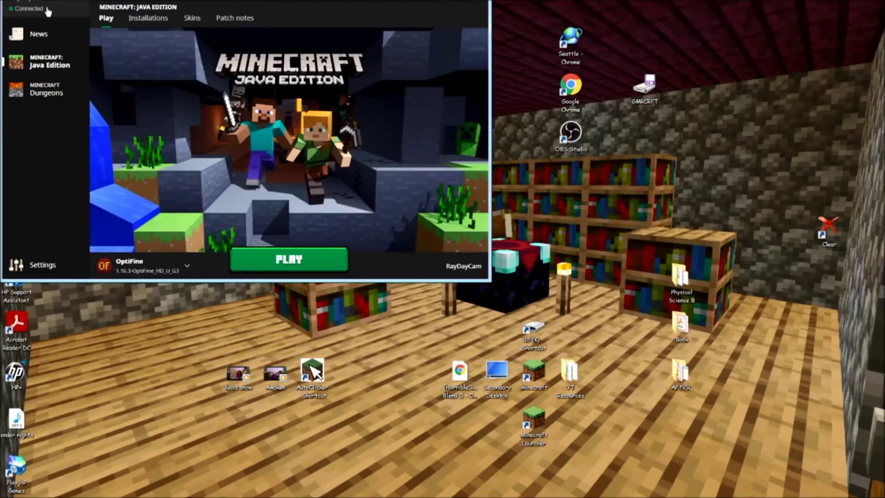
{"action": "left_click", "coordinate": [21, 6]}
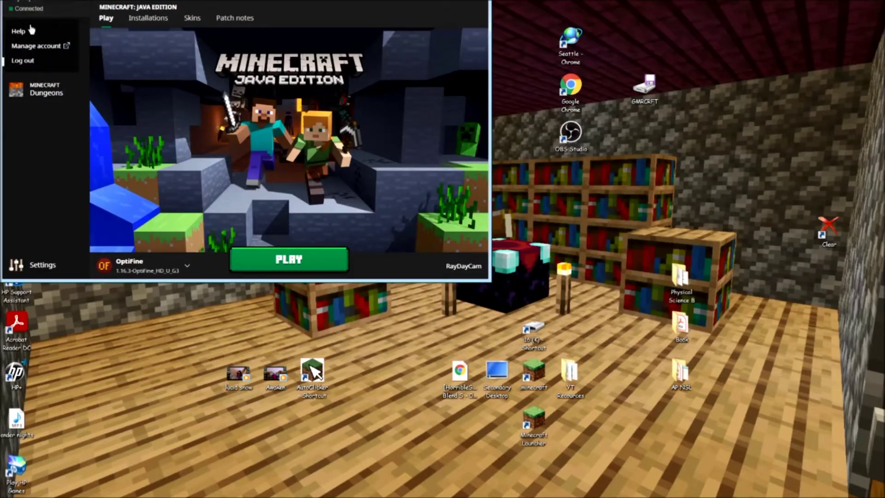
{"action": "left_click", "coordinate": [22, 60]}
{"action": "left_click", "coordinate": [214, 84]}
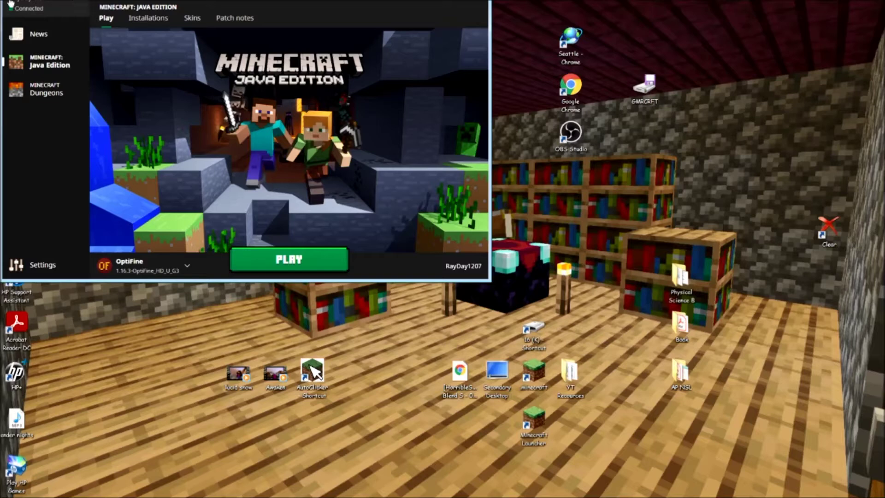
Step: Start a second OptiFine 1.16.3 instance despite the first one running and bring up both instances in the volume mixer
{"action": "left_click", "coordinate": [289, 259]}
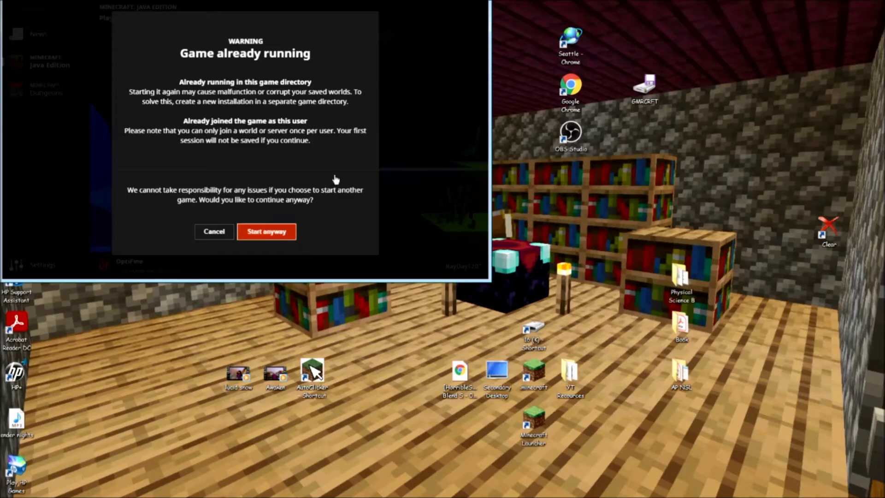
{"action": "left_click", "coordinate": [266, 232]}
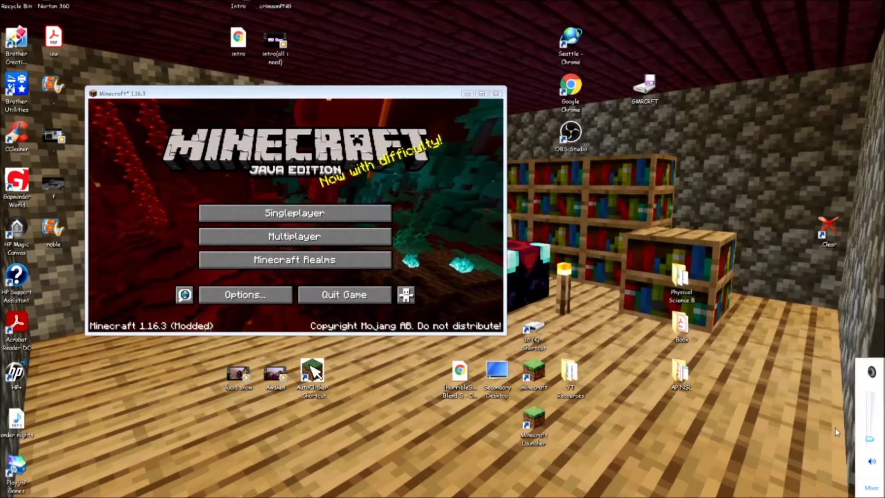
{"action": "left_click", "coordinate": [871, 487]}
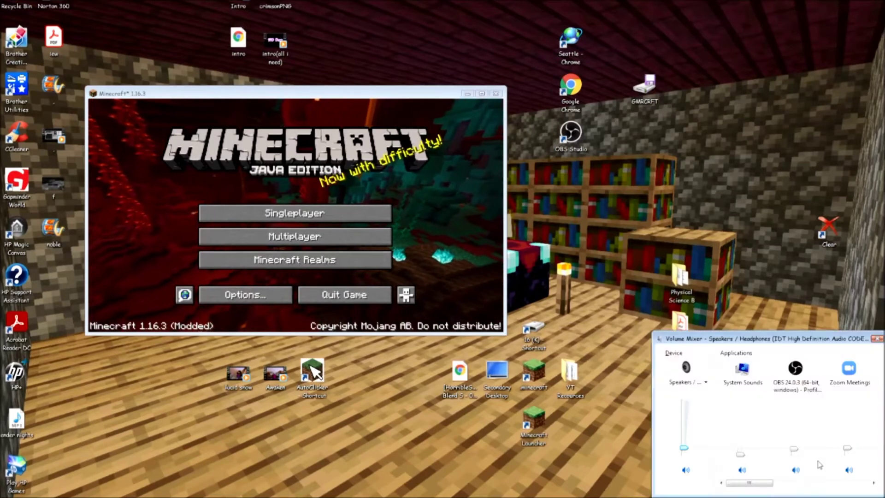
{"action": "left_click_drag", "start_coordinate": [748, 482], "coordinate": [853, 482]}
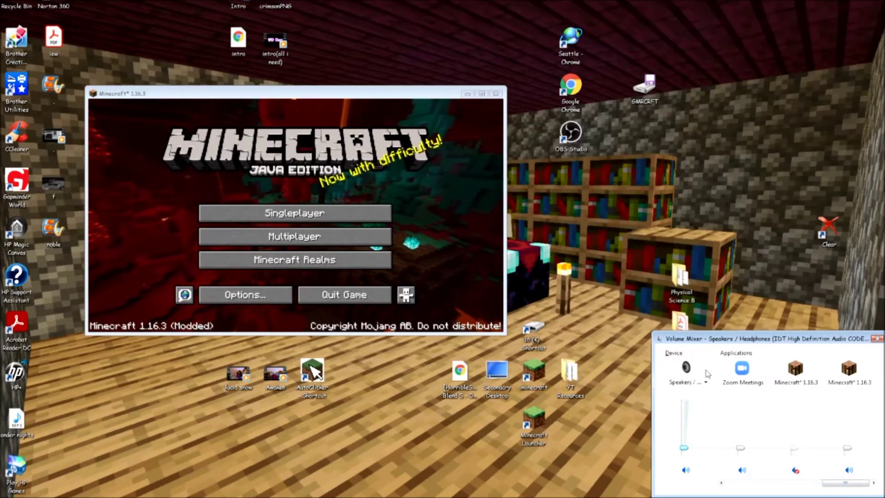
Step: Load an existing singleplayer world in the second instance and close the volume mixer
{"action": "left_click", "coordinate": [343, 220]}
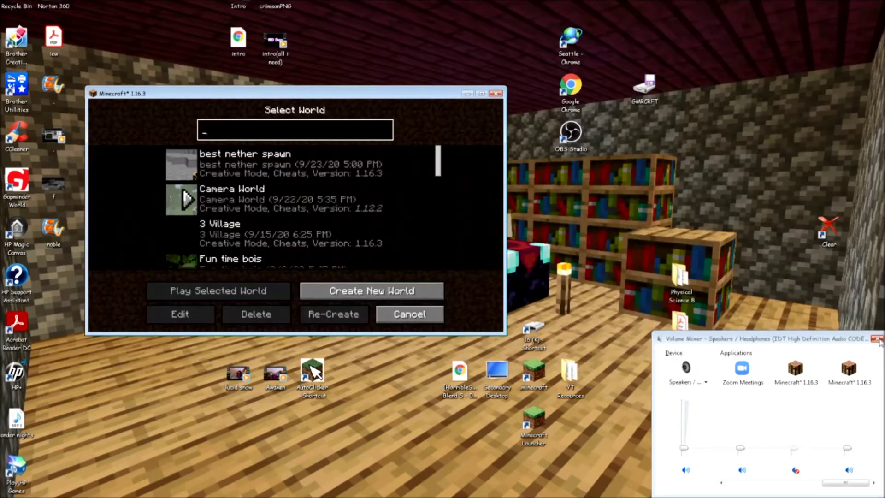
{"action": "left_click", "coordinate": [873, 343]}
{"action": "scroll", "coordinate": [279, 171], "scroll_direction": "down", "scroll_amount": 6}
{"action": "scroll", "coordinate": [311, 199], "scroll_direction": "up", "scroll_amount": 6}
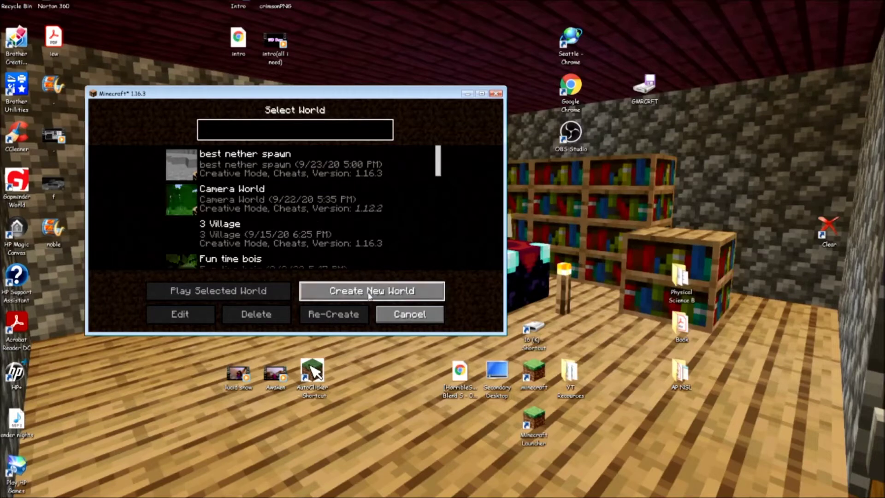
{"action": "left_click", "coordinate": [332, 291]}
{"action": "key", "text": "Return"}
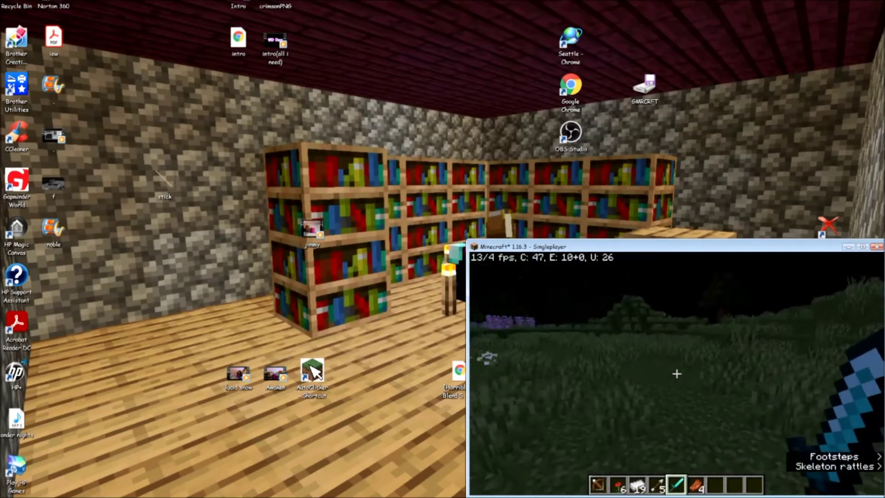
Step: Fire the crossbow at a zombie and switch back to the diamond sword
{"action": "key", "text": "1"}
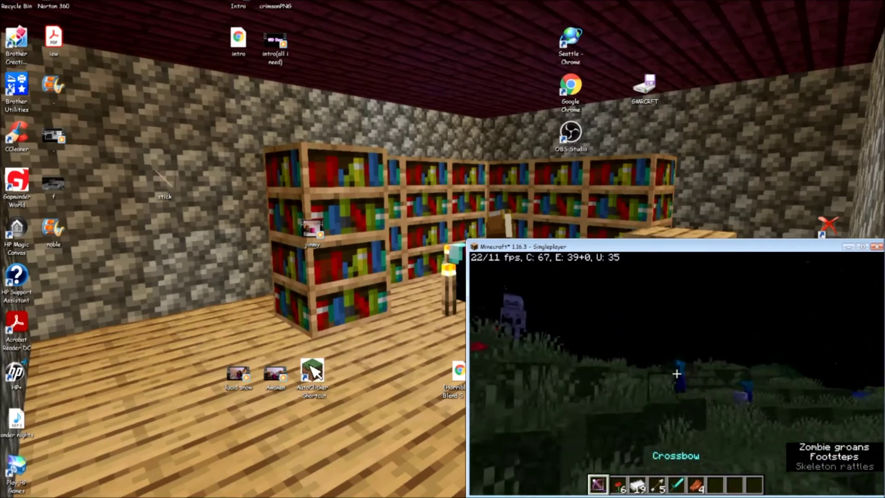
{"action": "right_click", "coordinate": [676, 374]}
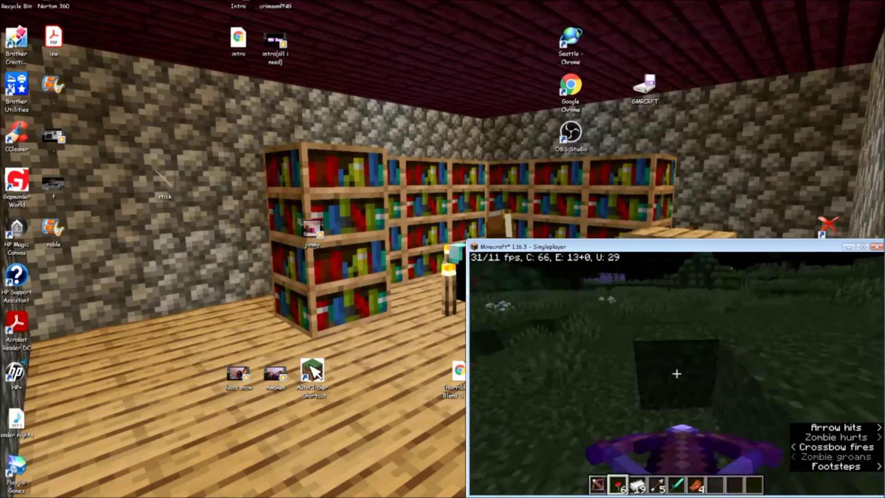
{"action": "key", "text": "5"}
Step: Open the world to LAN with game mode Creative and cheats allowed, and return to the game menu
{"action": "key", "text": "Escape"}
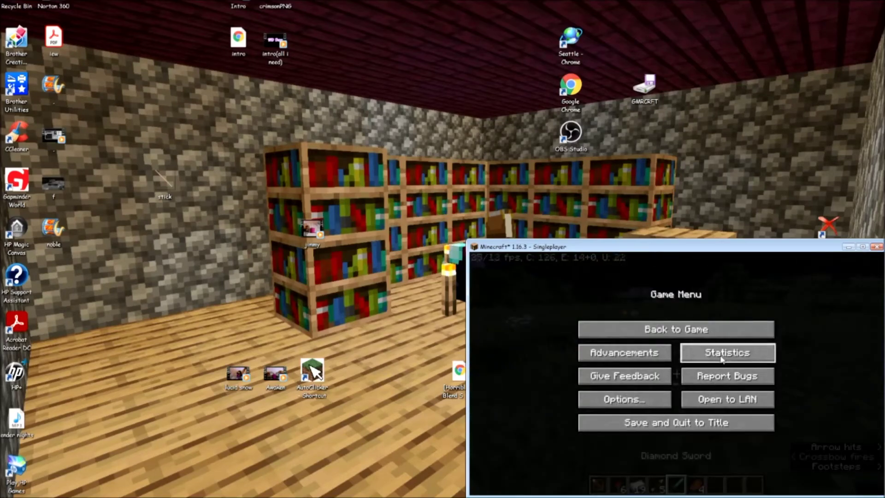
{"action": "left_click", "coordinate": [714, 400]}
{"action": "left_click", "coordinate": [642, 362]}
{"action": "left_click", "coordinate": [656, 361]}
{"action": "left_click", "coordinate": [700, 360]}
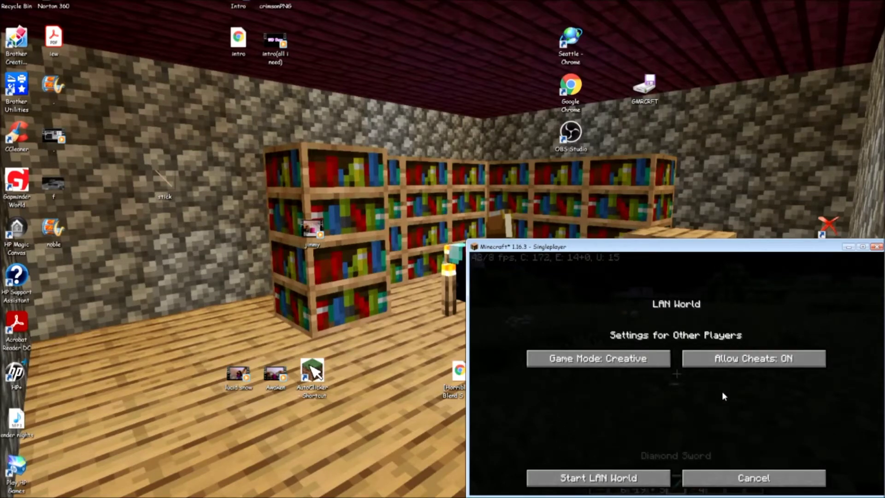
{"action": "left_click", "coordinate": [615, 481]}
{"action": "key", "text": "Escape"}
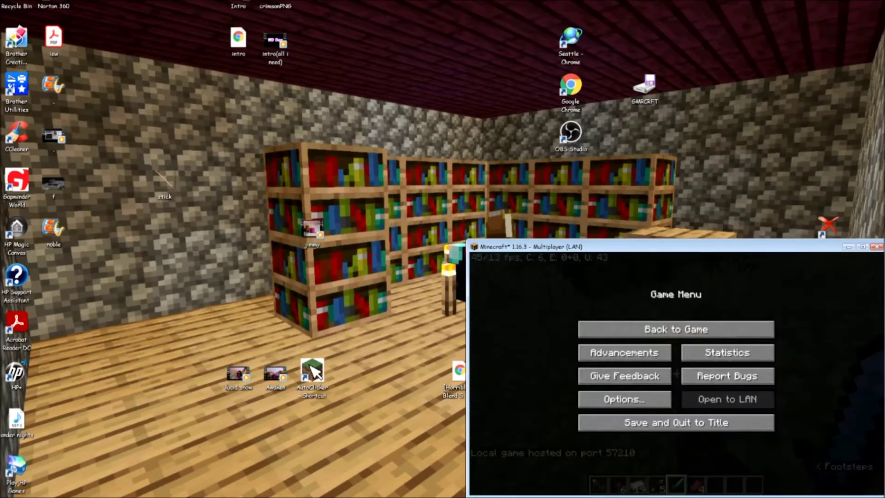
Step: Move the RayDayCam instance clear of the host window, permanently dismiss its third-party online play caution and join the LAN world
{"action": "left_click_drag", "start_coordinate": [449, 96], "coordinate": [221, 1]}
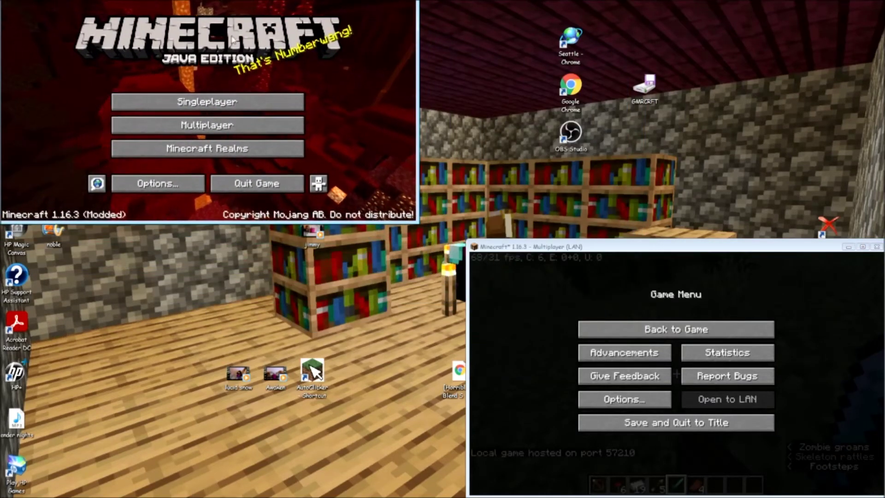
{"action": "left_click", "coordinate": [261, 133]}
{"action": "left_click", "coordinate": [191, 115]}
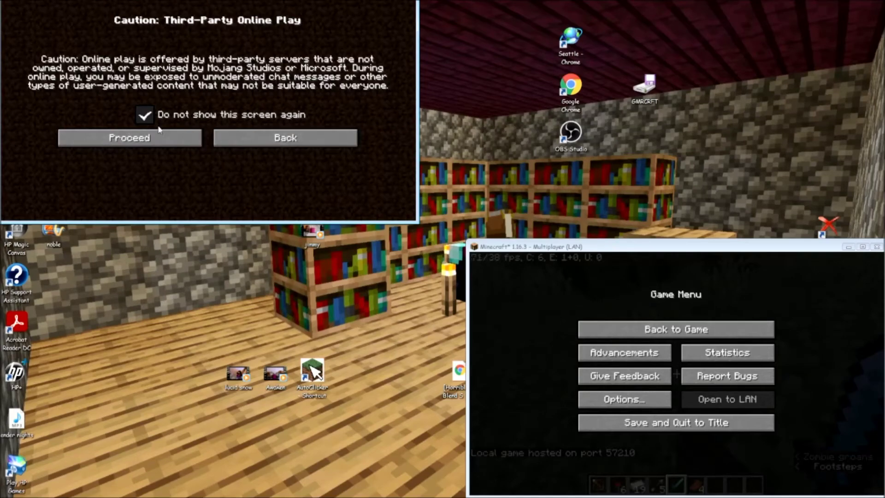
{"action": "left_click", "coordinate": [155, 147]}
{"action": "left_click_drag", "start_coordinate": [363, 46], "coordinate": [373, 129]}
{"action": "double_click", "coordinate": [220, 148]}
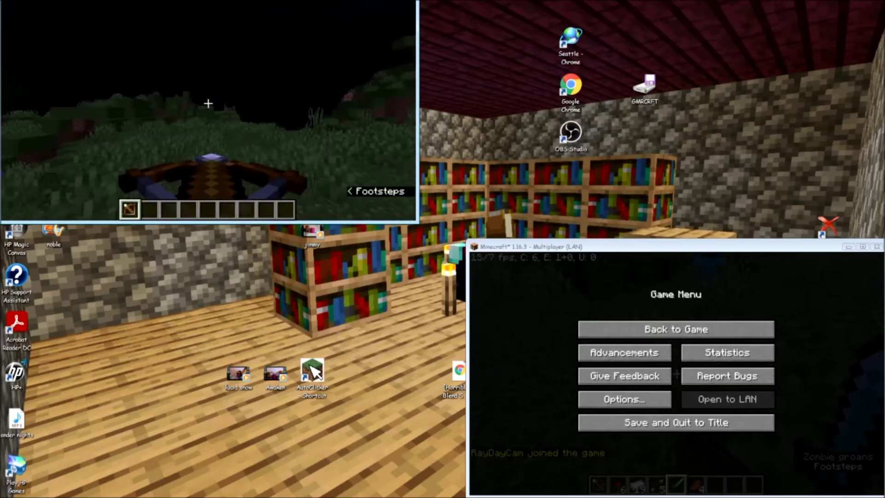
Step: Enable pause on lost focus in the RayDayCam instance, switch to the host instance and resume its game
{"action": "key", "text": "F3+p"}
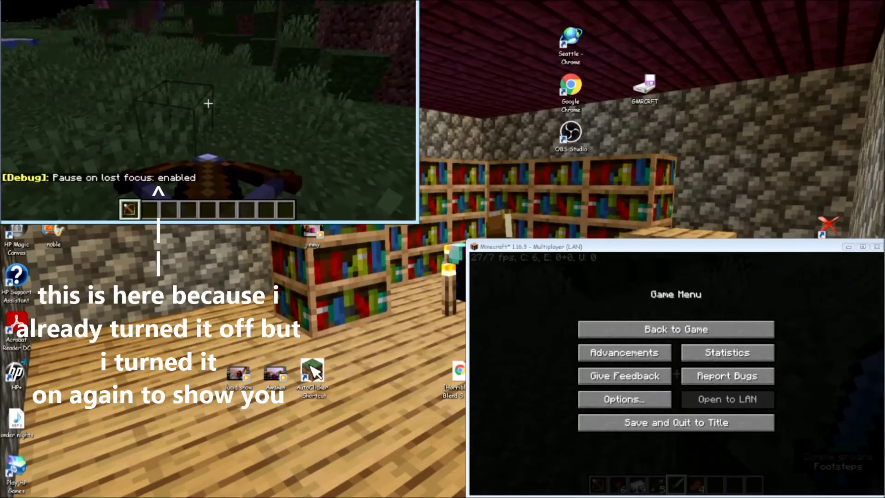
{"action": "key", "text": "alt+Tab"}
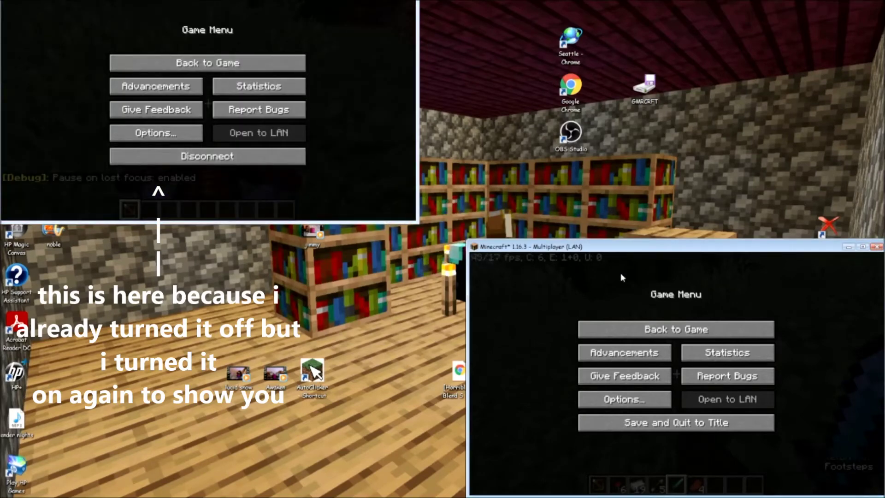
{"action": "left_click", "coordinate": [676, 329]}
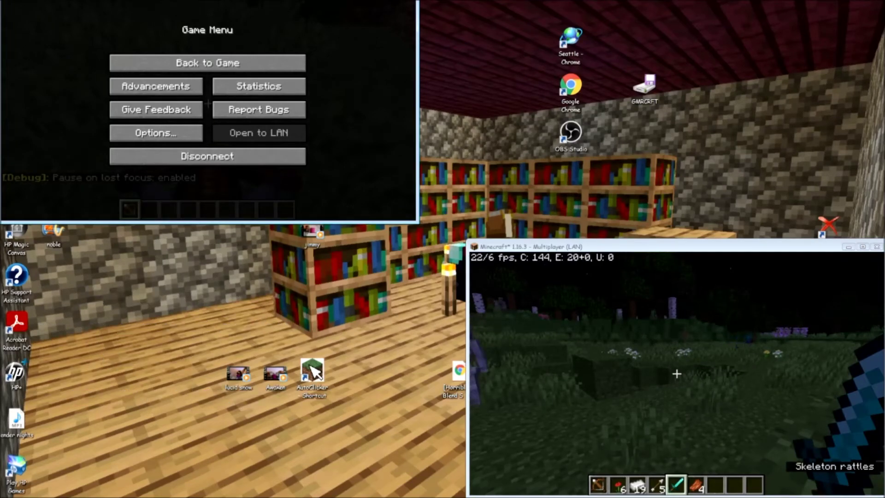
Step: Return to the RayDayCam instance, resume its game and disable pause on lost focus there
{"action": "key", "text": "alt+Tab"}
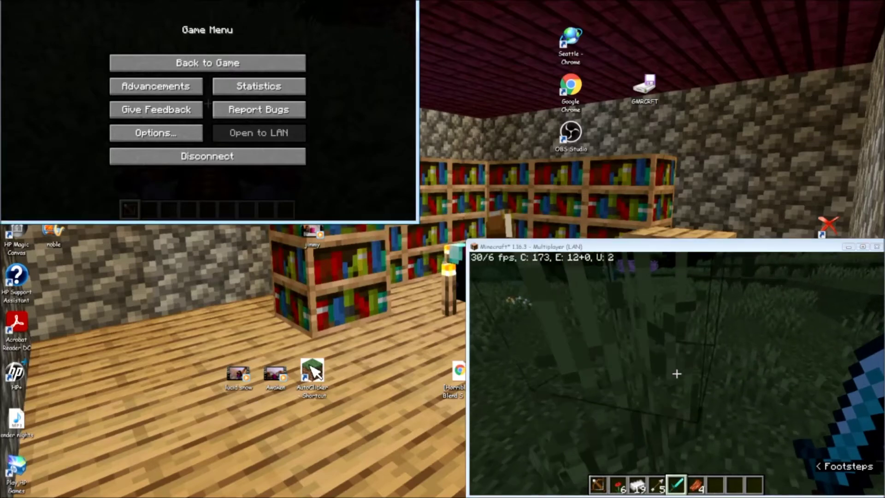
{"action": "key", "text": "Escape"}
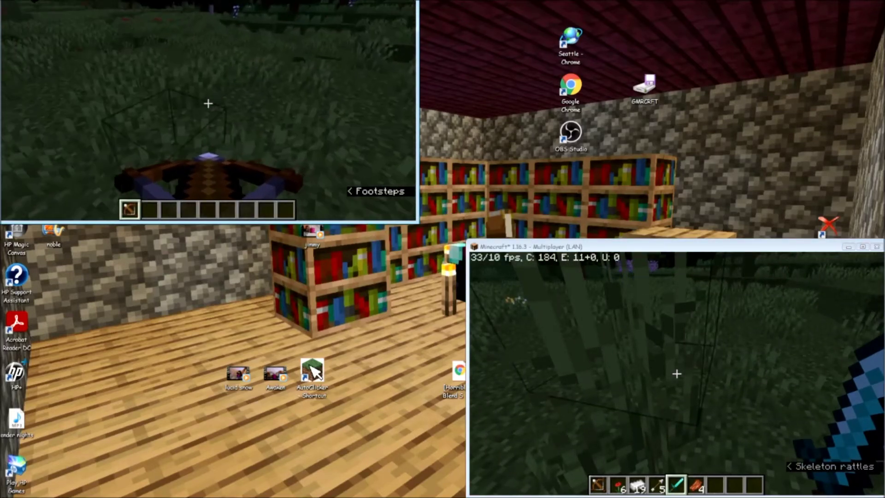
{"action": "key", "text": "F3+p"}
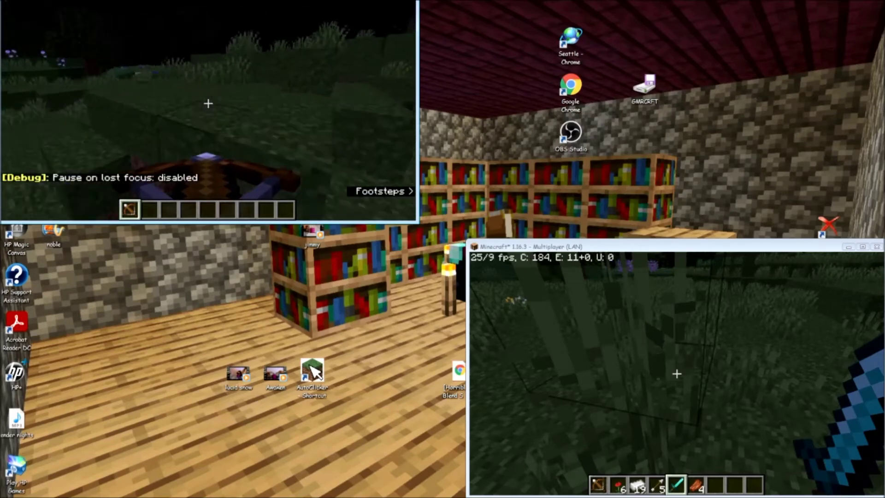
Step: Set RayDayCam's game mode to Spectator Mode and teleport it to the main player
{"action": "key", "text": "alt+Tab"}
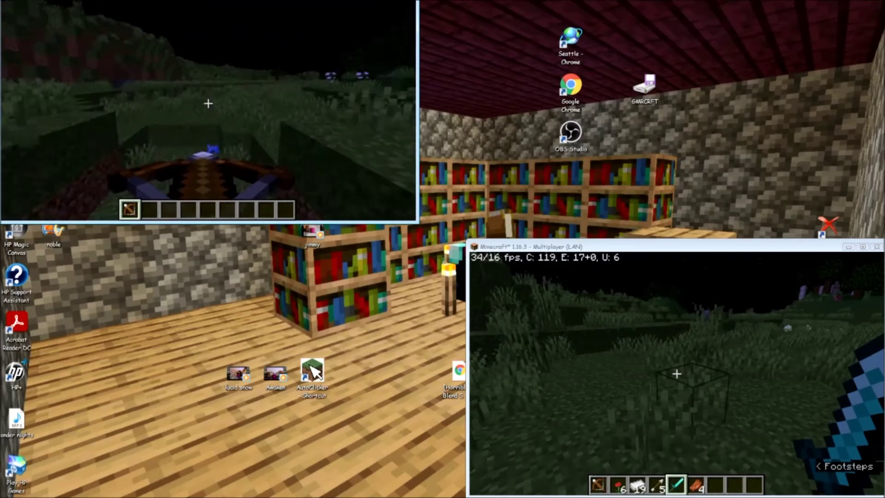
{"action": "key", "text": "F3+n"}
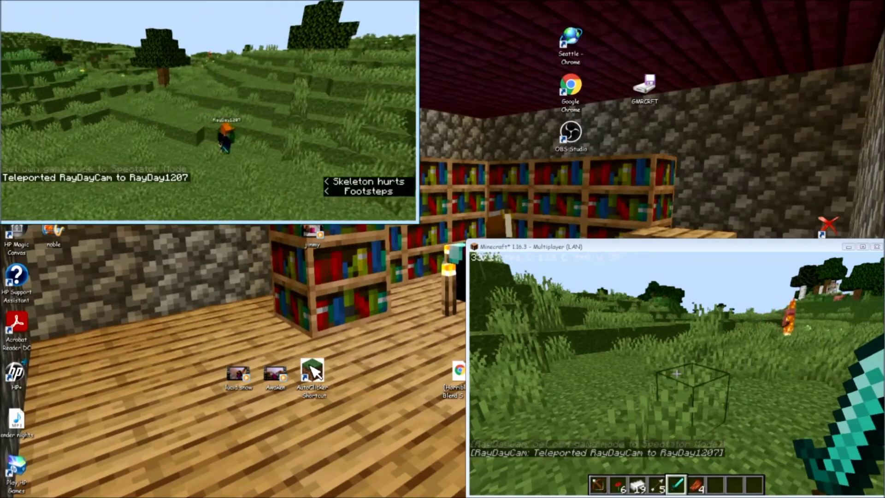
Step: Switch to the host instance and walk the main player around in front of the RayDayCam view
{"action": "key", "text": "alt+Tab"}
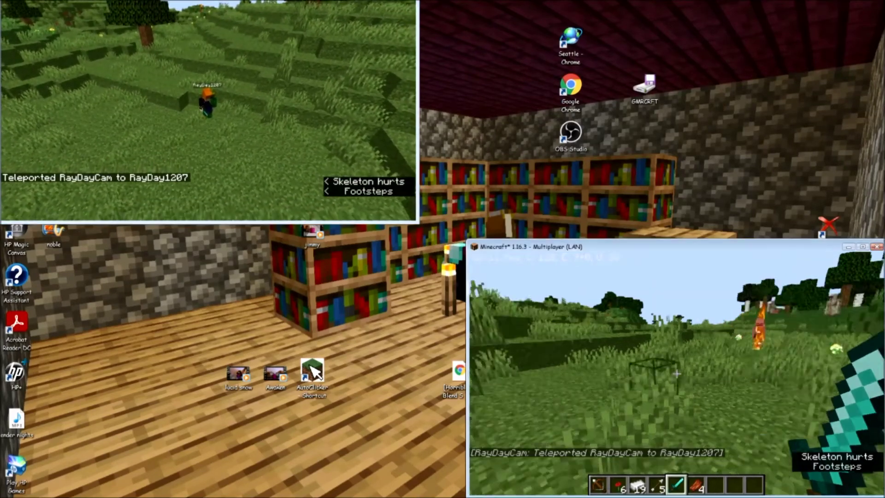
{"action": "key", "text": "w"}
{"action": "key", "text": "w"}
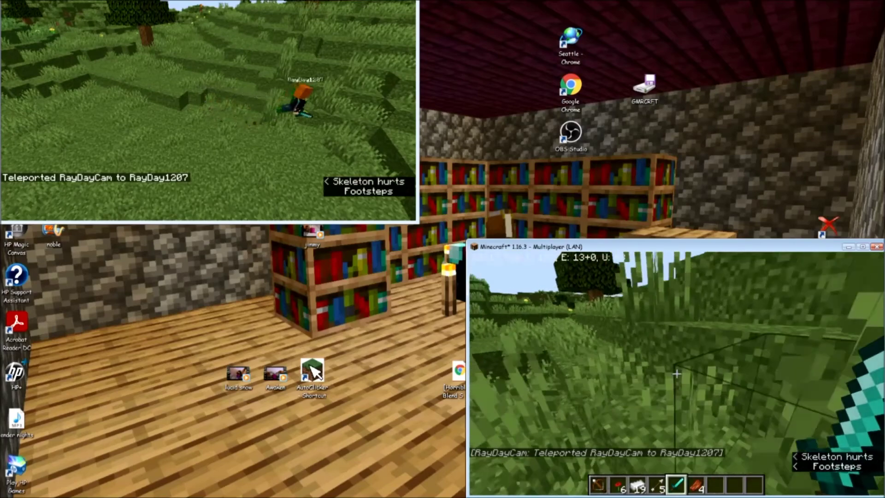
{"action": "key", "text": "w"}
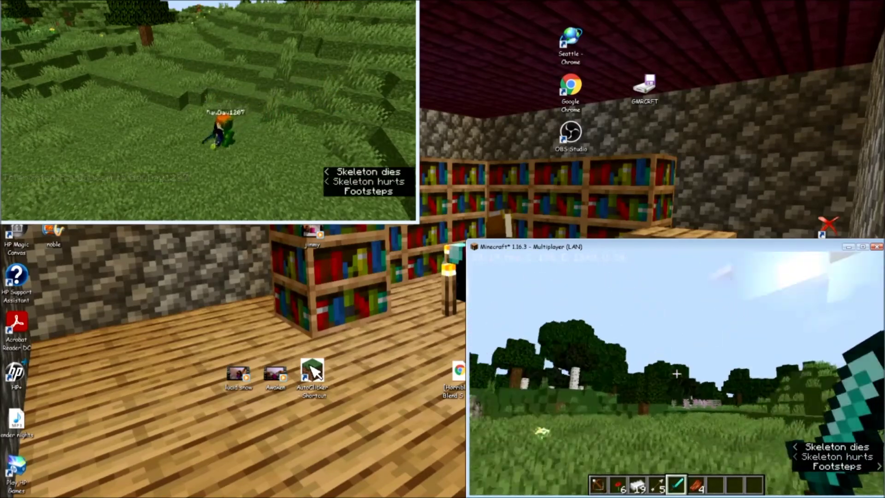
Step: Set RayDayCam's game mode to Creative Mode, then return to the host instance and equip the crossbow
{"action": "key", "text": "alt+Tab"}
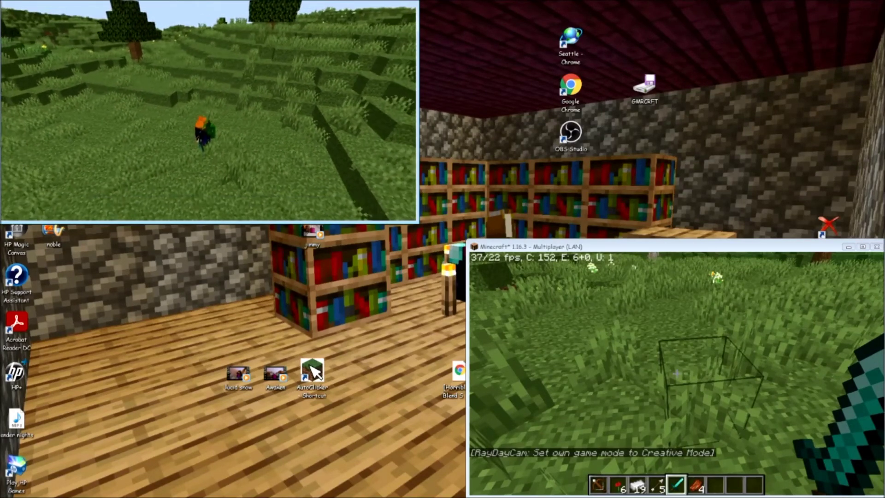
{"action": "key", "text": "alt+Tab"}
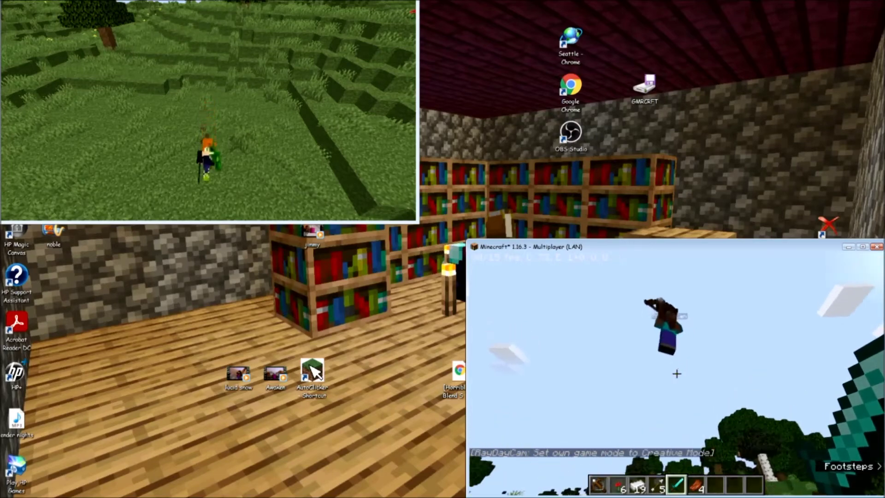
{"action": "key", "text": "1"}
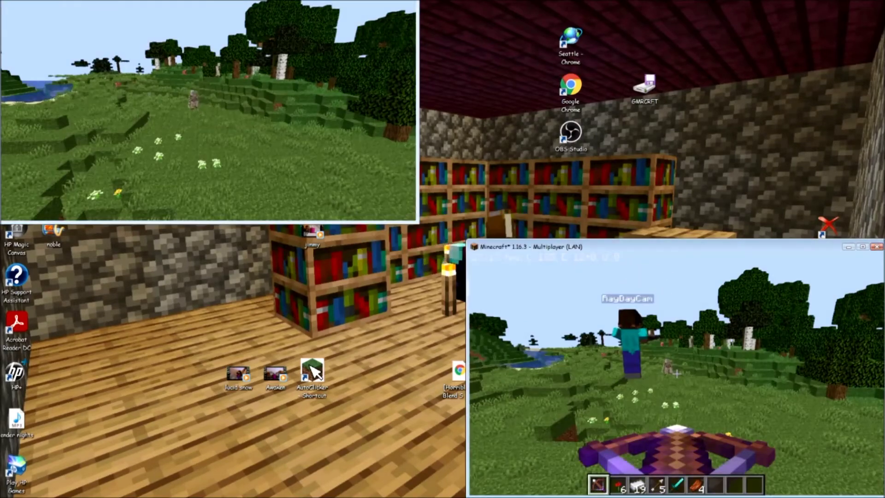